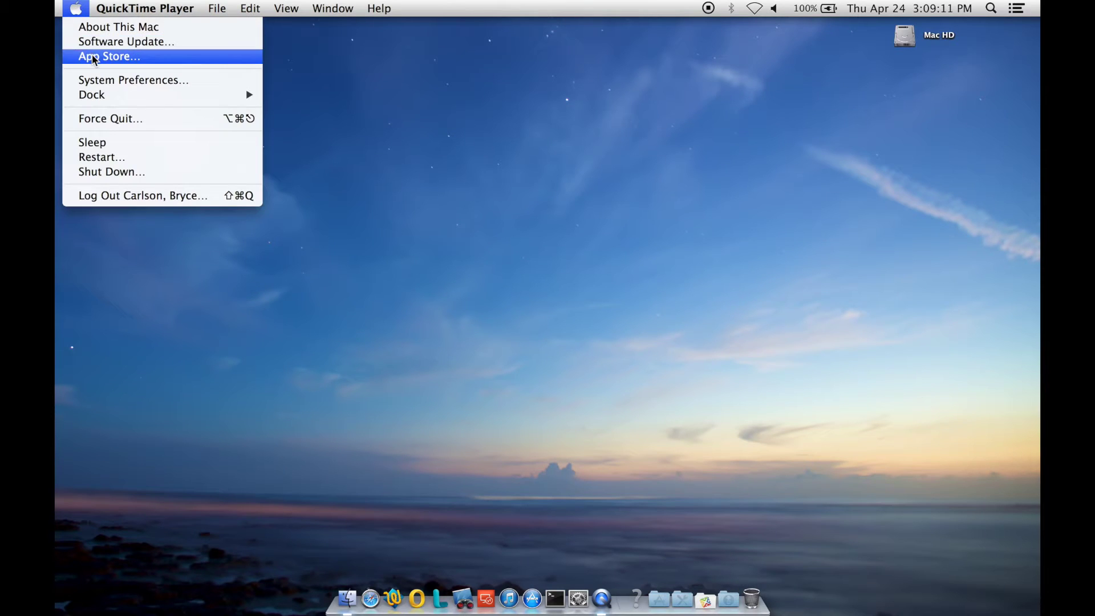
# Download OS X Mavericks from App Store Purchases, then quit the Install OS X app it launches
pyautogui.click(94, 58)
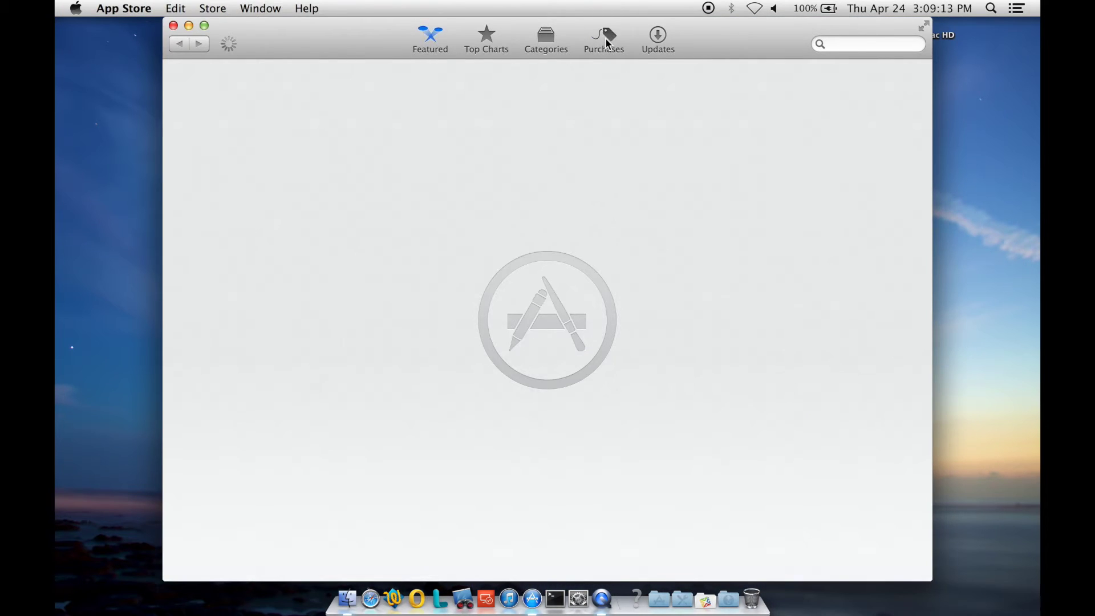
pyautogui.click(607, 41)
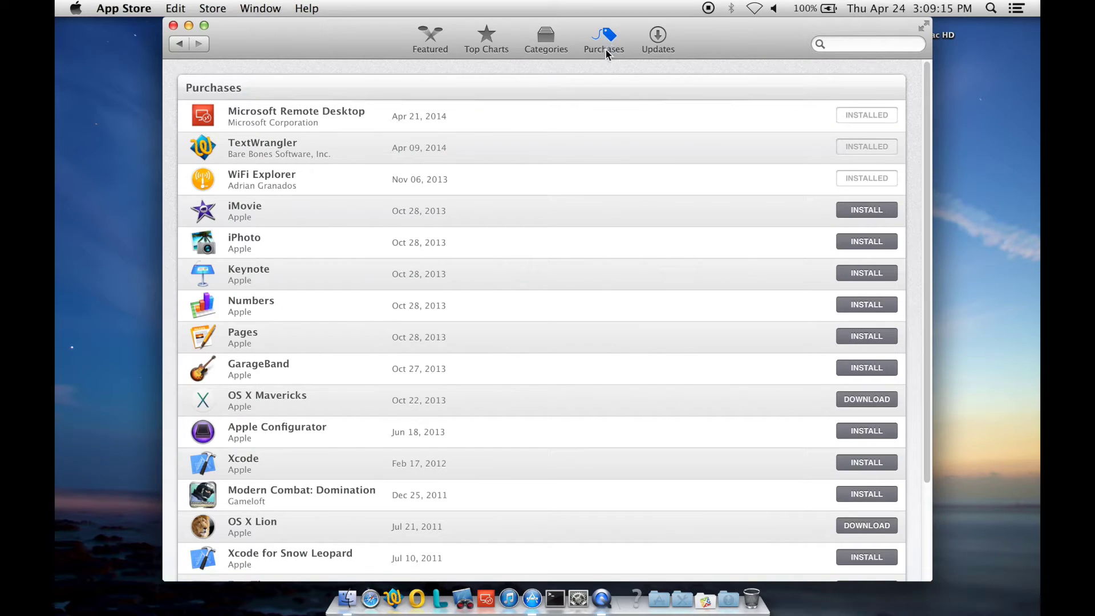
pyautogui.rightClick(868, 399)
pyautogui.click(850, 397)
pyautogui.click(576, 154)
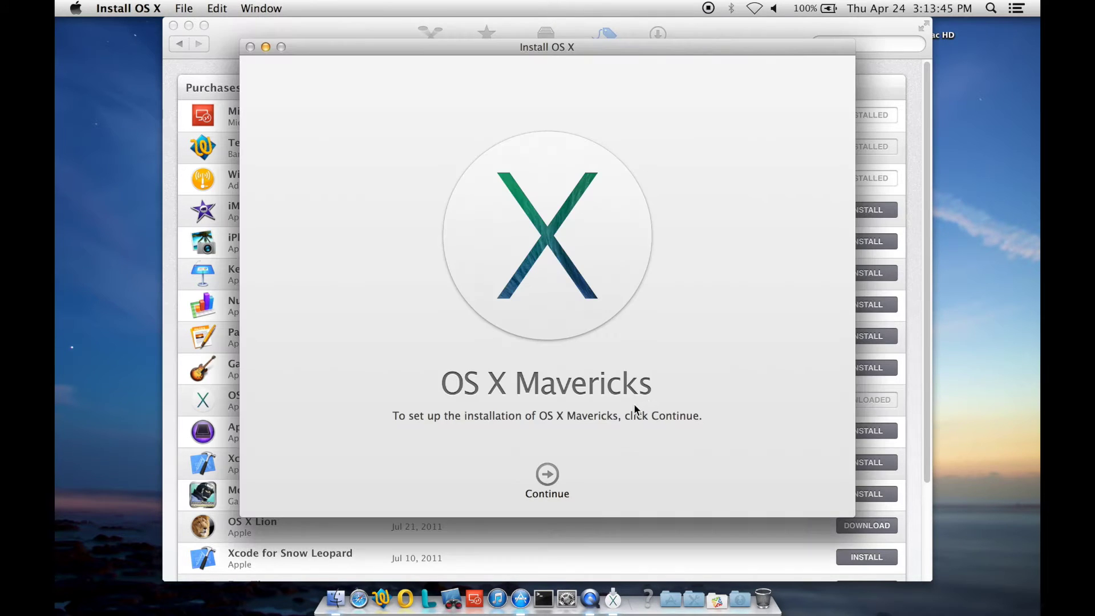
pyautogui.click(113, 7)
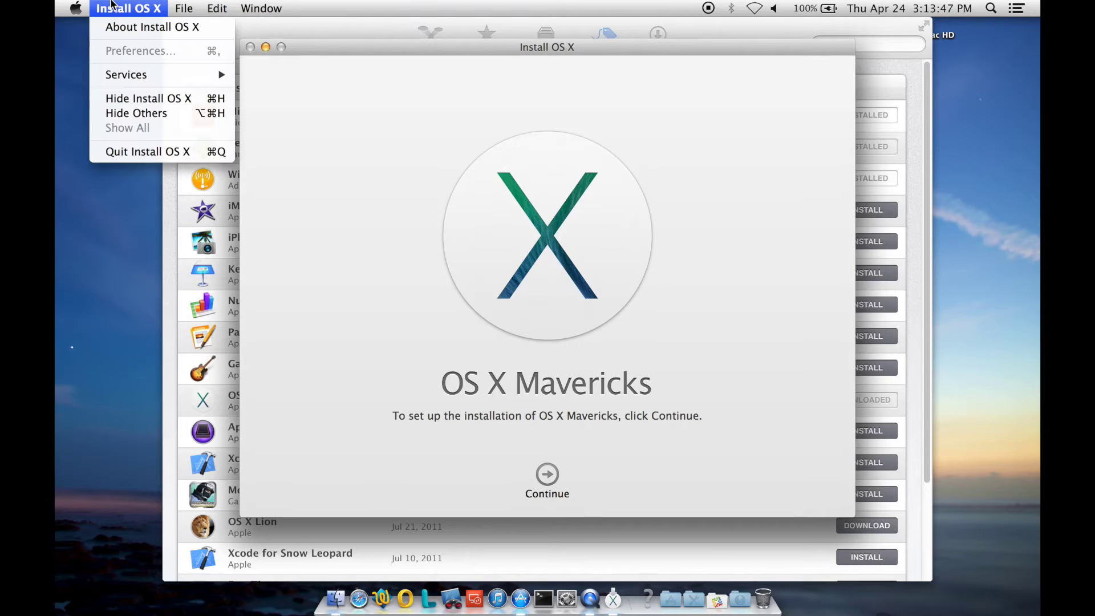
pyautogui.click(144, 152)
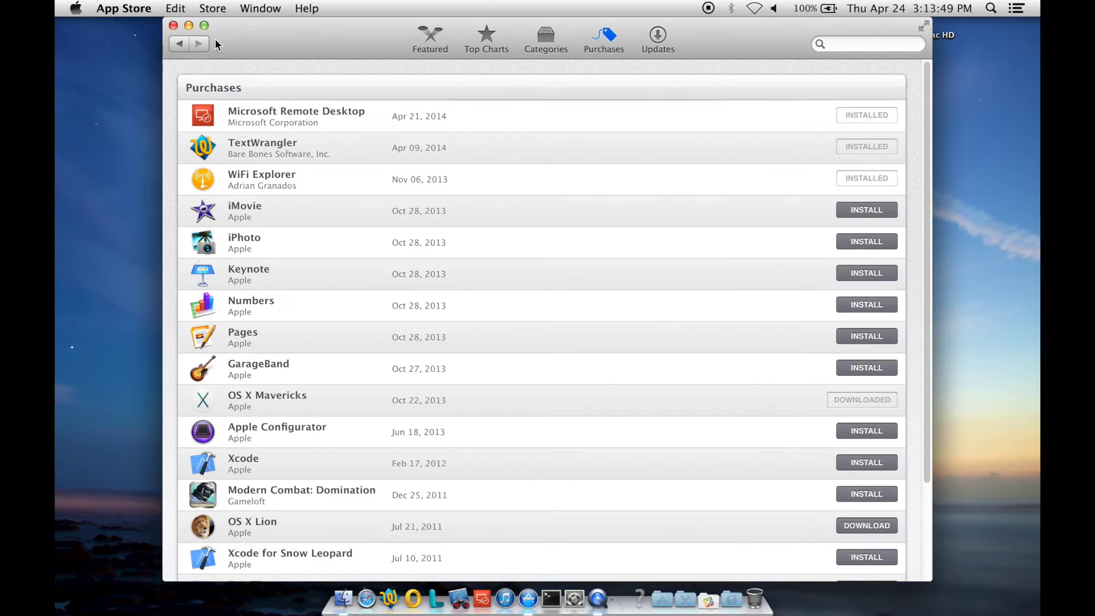
# Quit App Store and launch AutoDMG via Spotlight, allowing it past the security warning
pyautogui.click(121, 8)
pyautogui.click(125, 135)
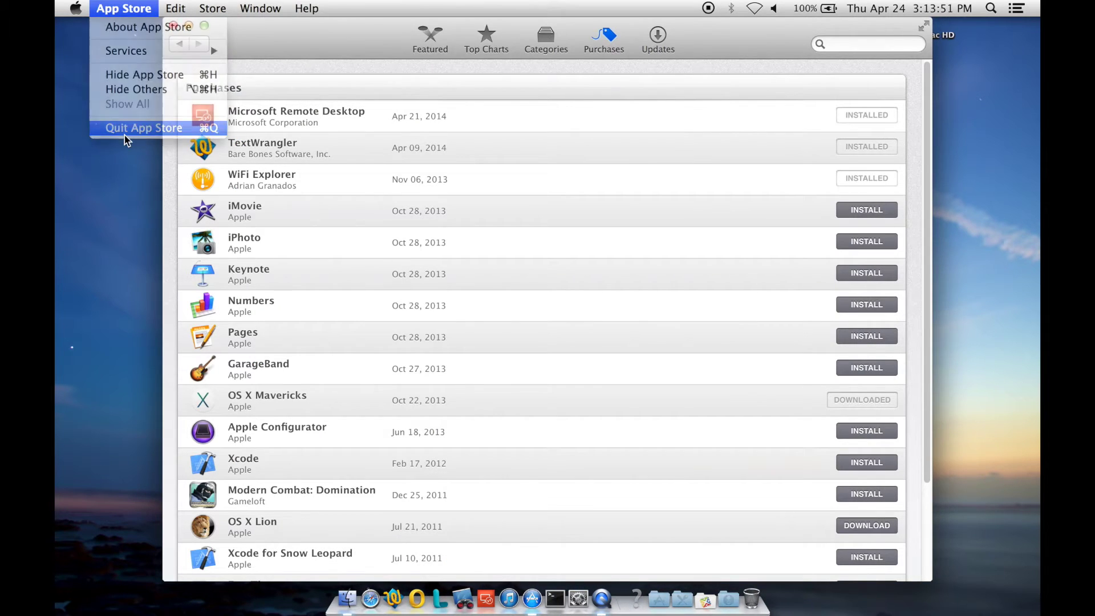
pyautogui.press('super+space')
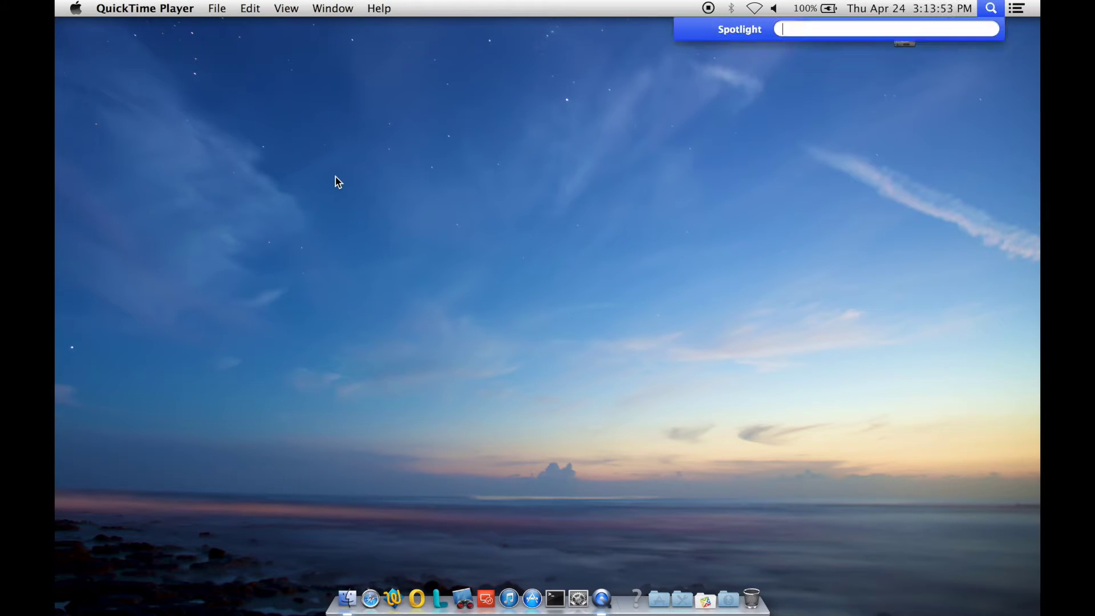
pyautogui.write('auto')
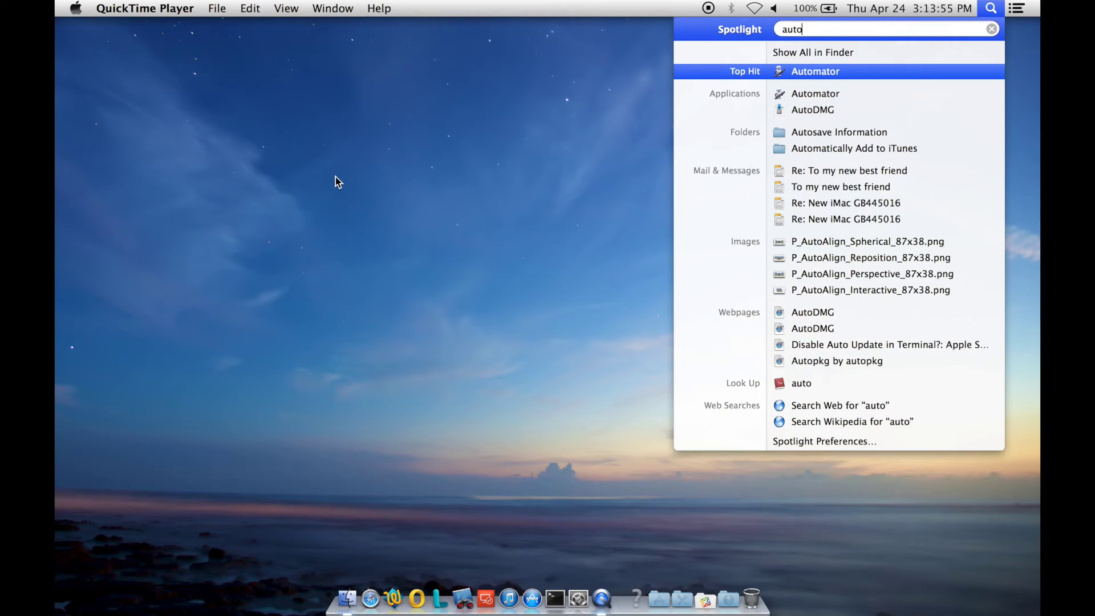
pyautogui.press('Down')
pyautogui.press('Down')
pyautogui.press('Return')
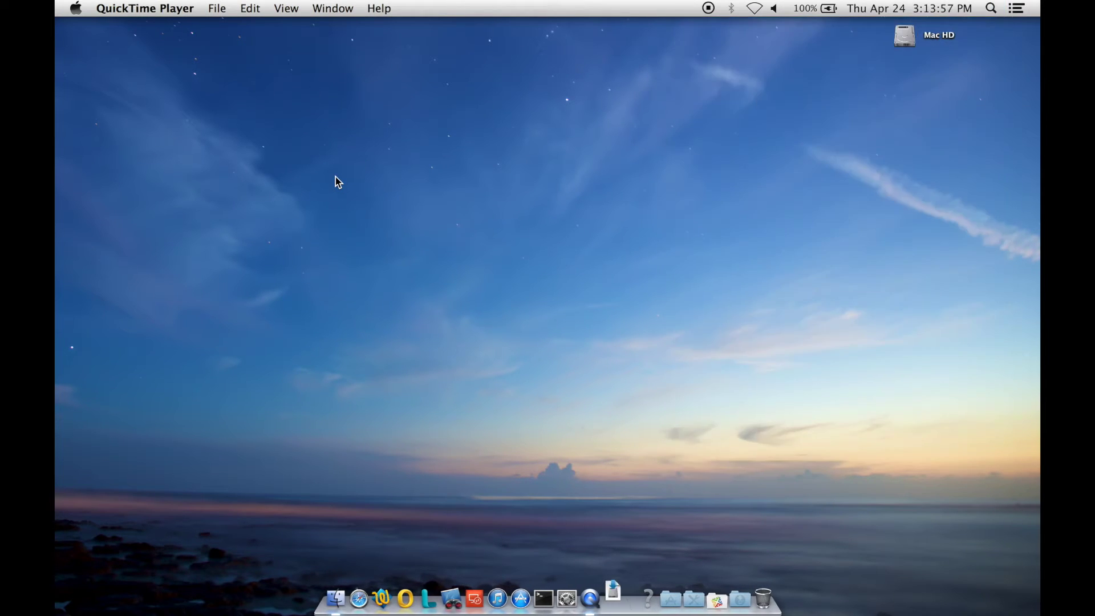
pyautogui.click(663, 229)
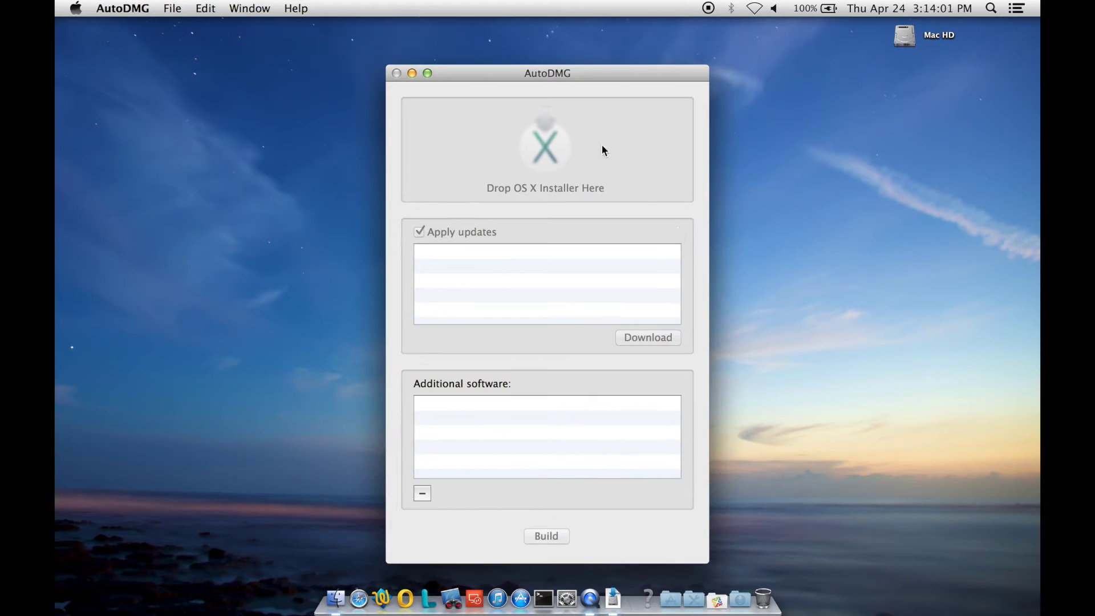
# Drag Install OS X Mavericks.app from Mac HD's Applications onto AutoDMG's installer drop area
pyautogui.doubleClick(905, 42)
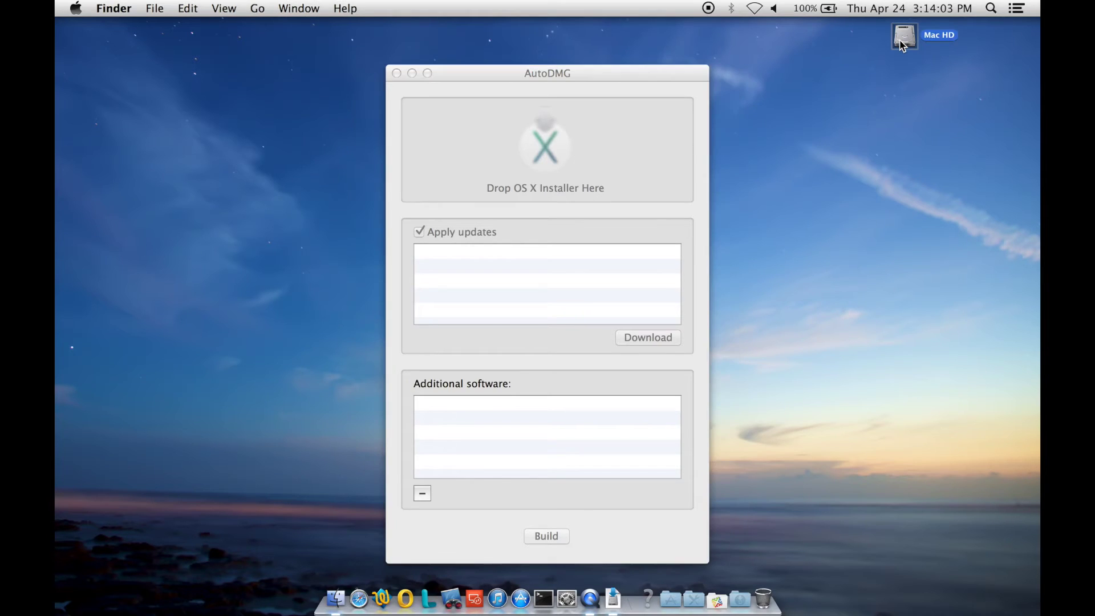
pyautogui.doubleClick(487, 159)
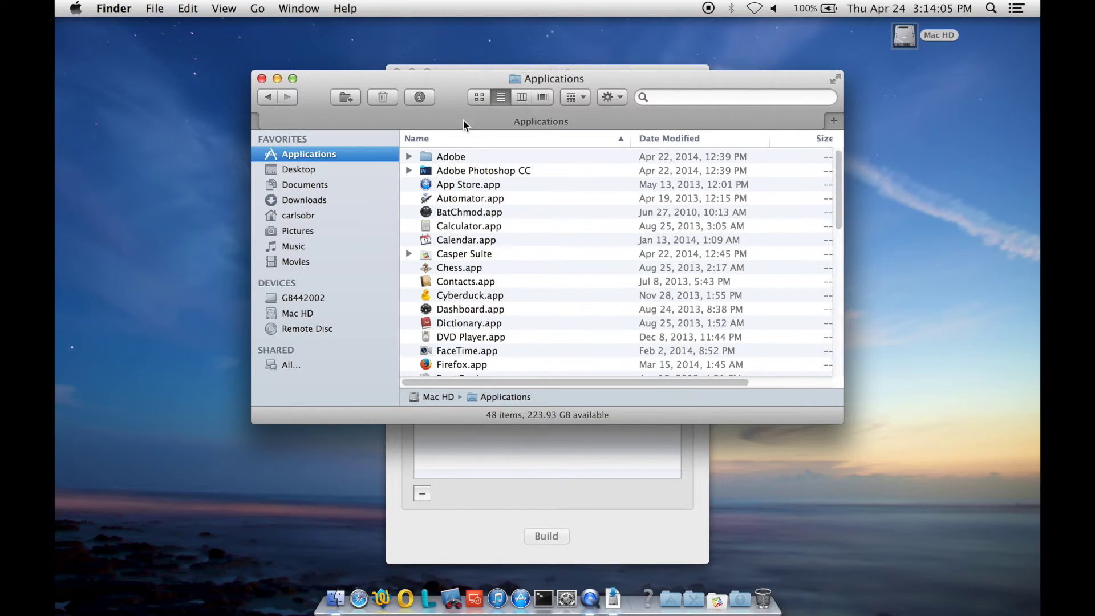
pyautogui.moveTo(457, 81); pyautogui.dragTo(479, 229)
pyautogui.scroll(-10, 510, 412)
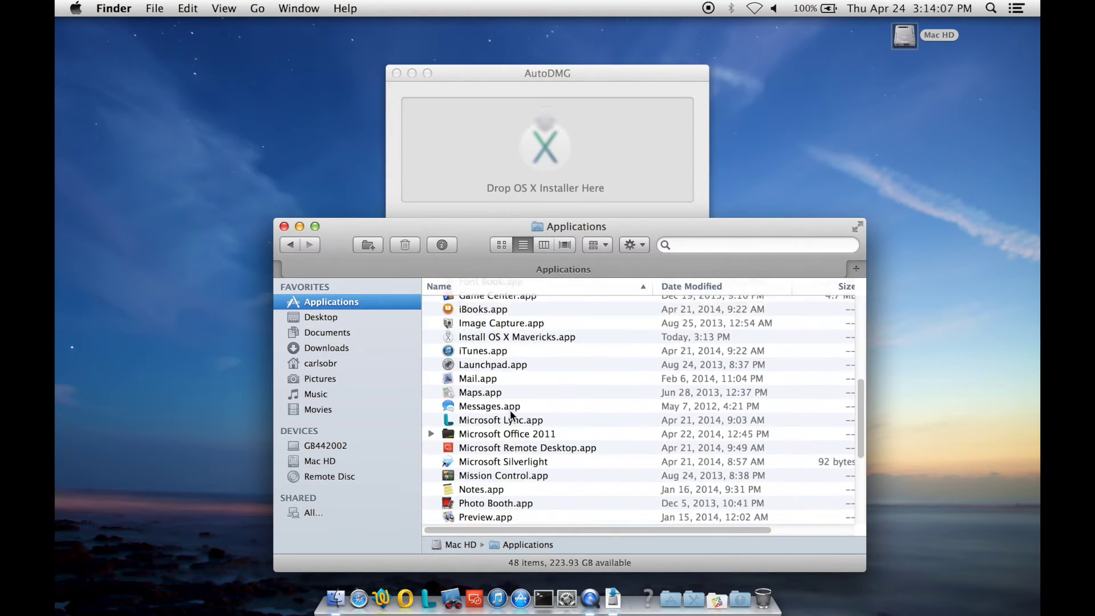
pyautogui.scroll(-3, 511, 413)
pyautogui.scroll(3, 511, 411)
pyautogui.scroll(3, 510, 410)
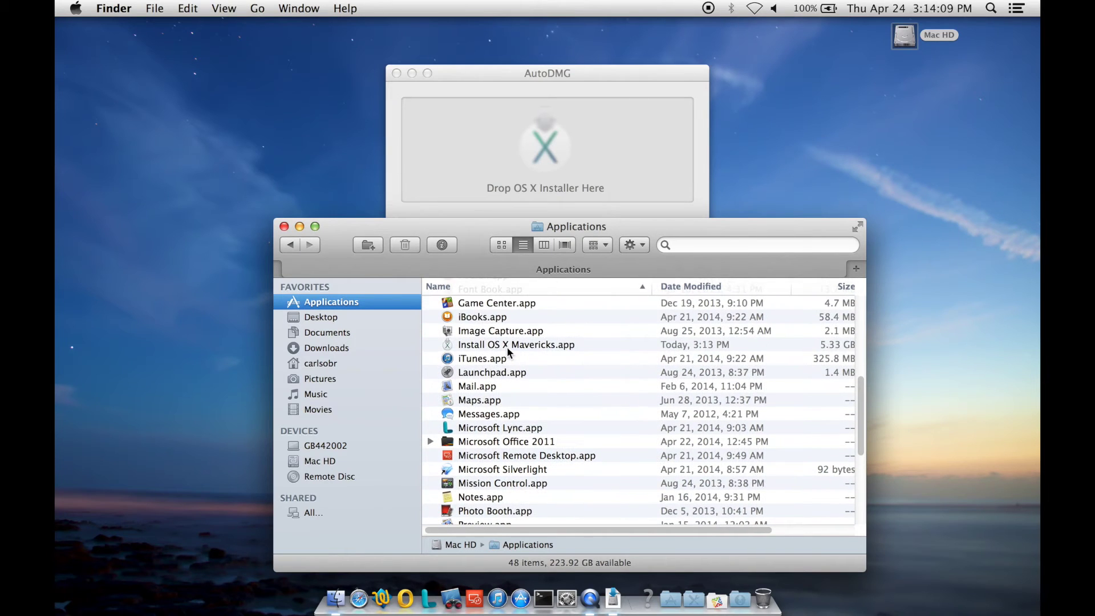
pyautogui.moveTo(509, 345)
pyautogui.mouseDown()
pyautogui.moveTo(634, 230)
pyautogui.moveTo(602, 171)
pyautogui.mouseUp()
pyautogui.click(283, 227)
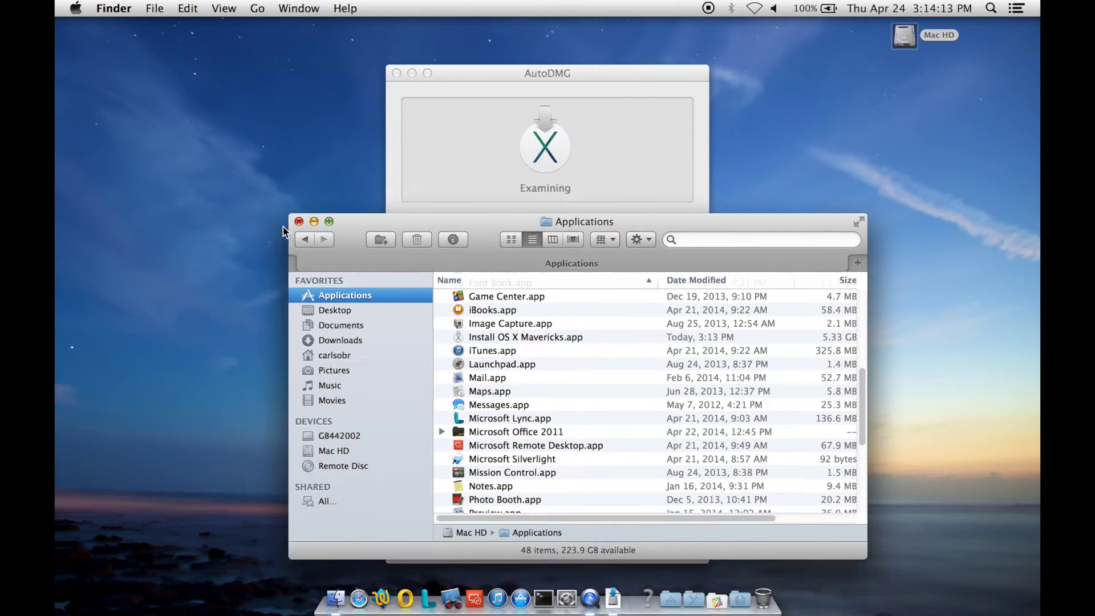
pyautogui.click(640, 225)
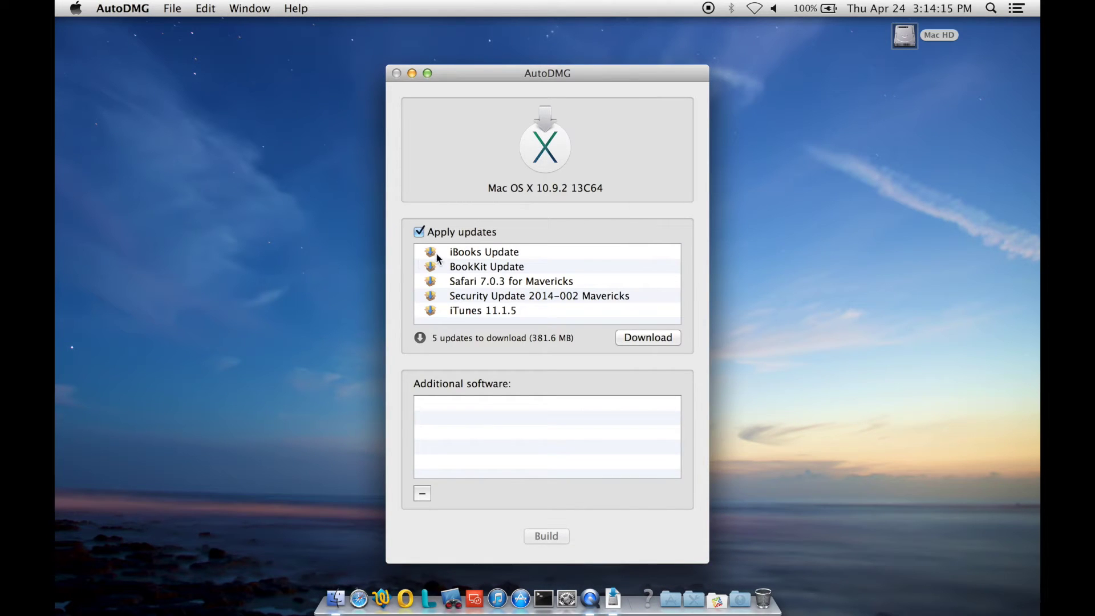
# Download the five listed Mavericks updates with Apply updates checked
pyautogui.click(659, 336)
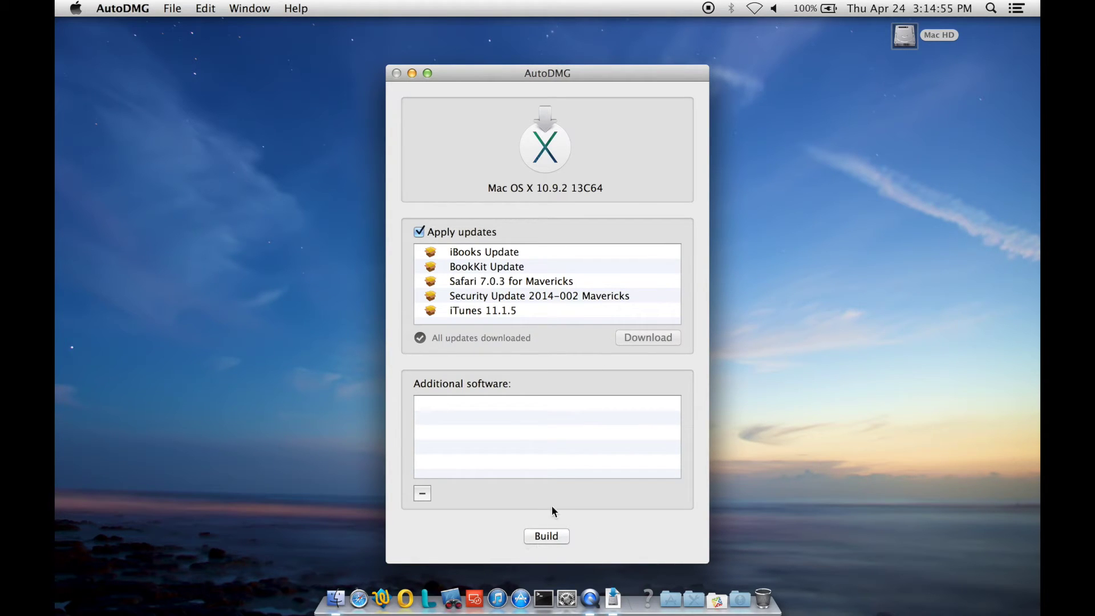
pyautogui.click(739, 599)
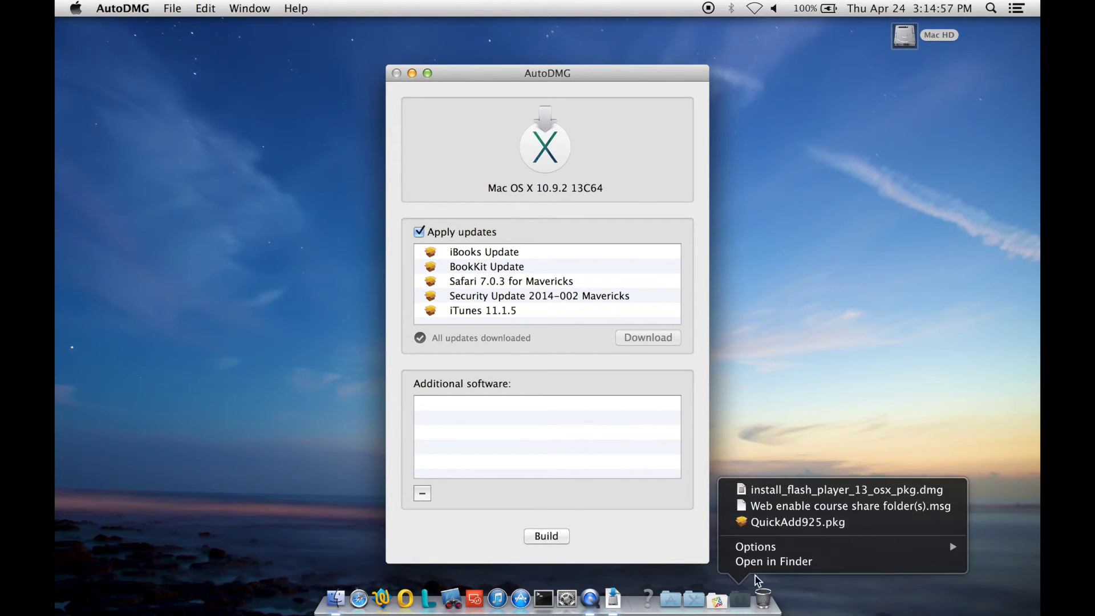
# Mount the Flash Player disk image and drag Install Adobe Flash Player.pkg into Additional software
pyautogui.click(759, 562)
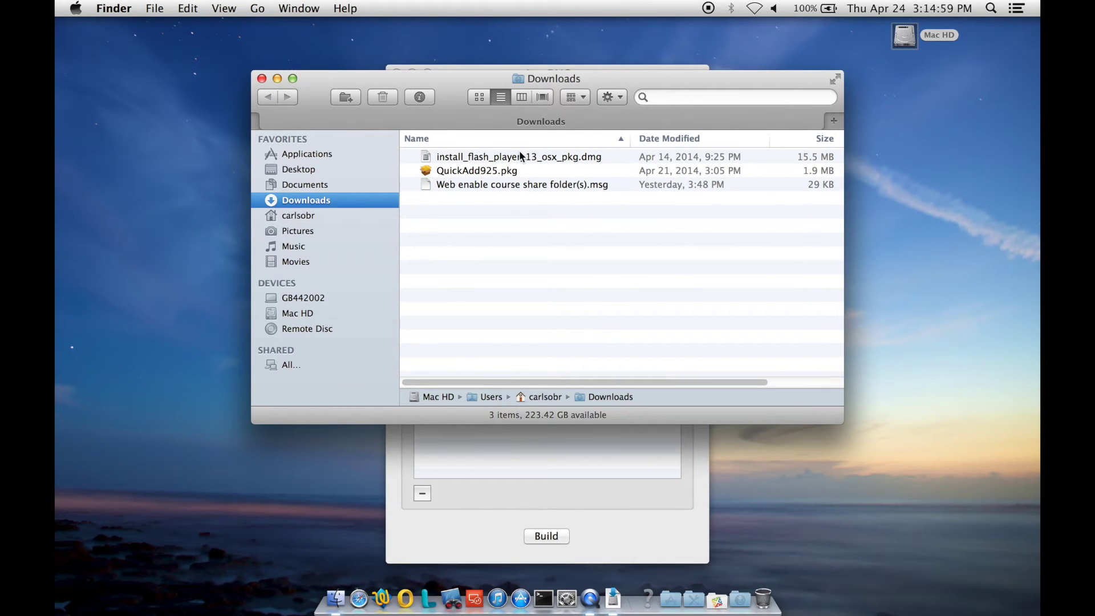
pyautogui.doubleClick(497, 151)
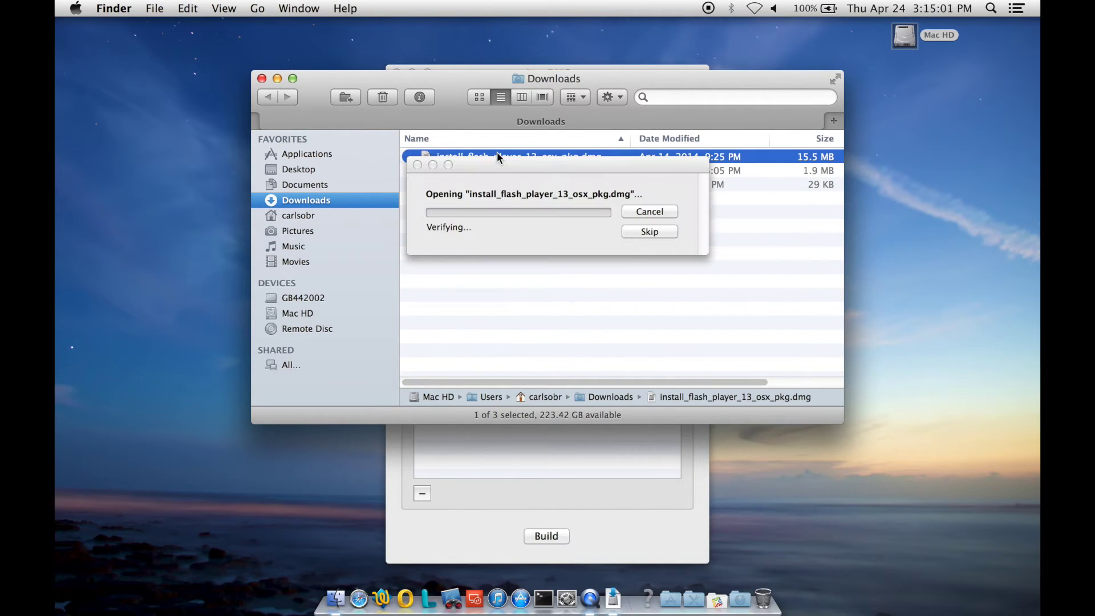
pyautogui.click(262, 80)
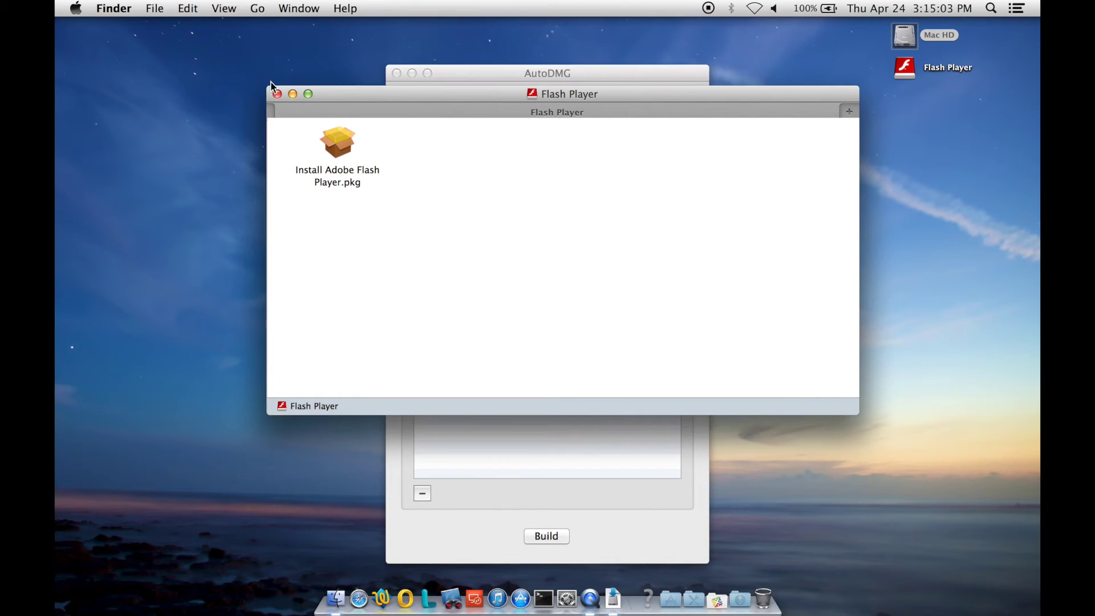
pyautogui.moveTo(338, 145); pyautogui.dragTo(509, 445)
pyautogui.click(278, 94)
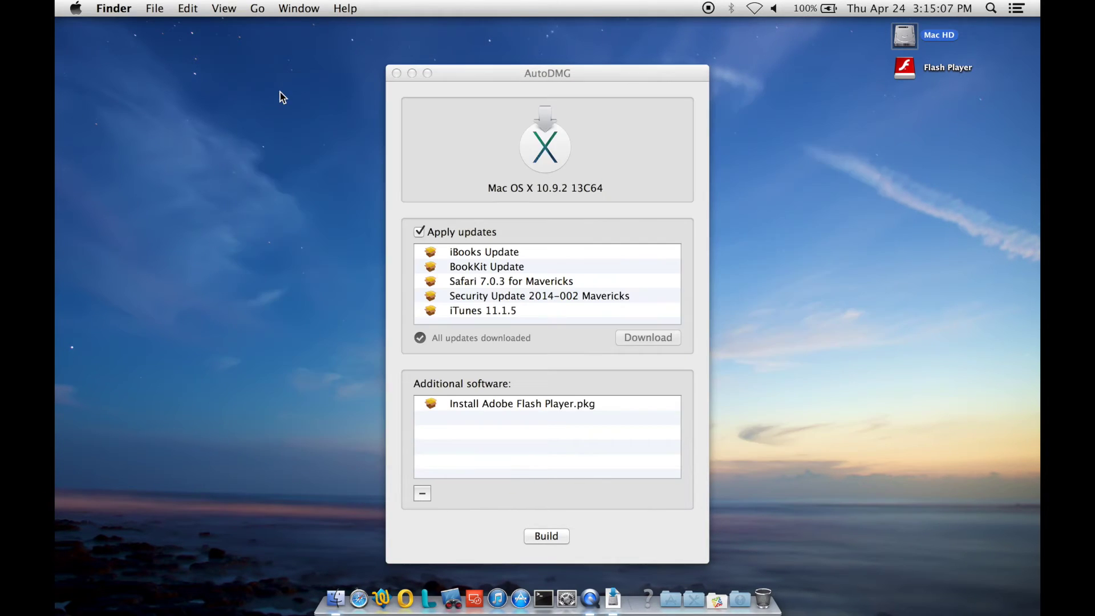
# Build to the Desktop, replacing 'custom' with 'w-flash' in the osx_..._140424-10.9.2-13C64.hfs.dmg name
pyautogui.click(554, 537)
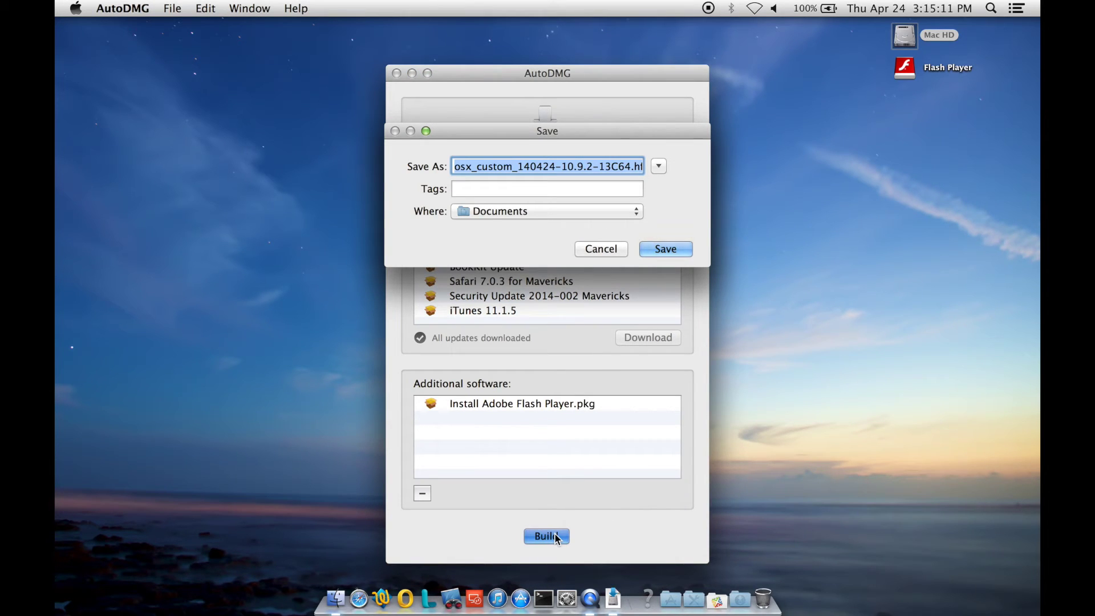
pyautogui.press('super+d')
pyautogui.press('Left')
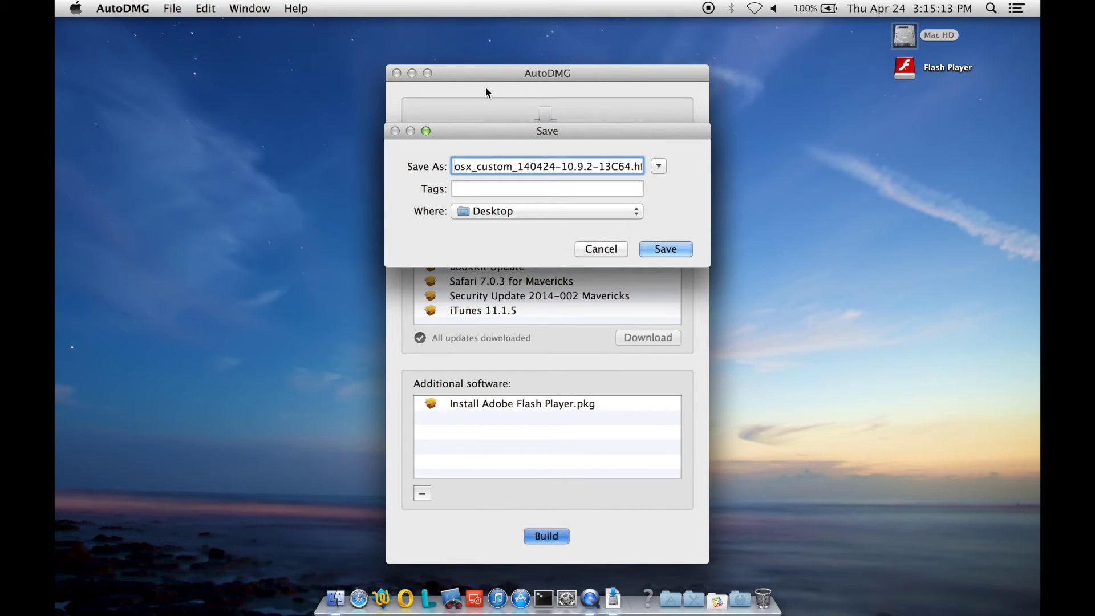
pyautogui.click(557, 166)
pyautogui.press('Left')
pyautogui.press('Left')
pyautogui.press('Left')
pyautogui.press('Left')
pyautogui.press('Left')
pyautogui.press('Left')
pyautogui.press('BackSpace')
pyautogui.press('BackSpace')
pyautogui.press('BackSpace')
pyautogui.press('BackSpace')
pyautogui.press('BackSpace')
pyautogui.press('BackSpace')
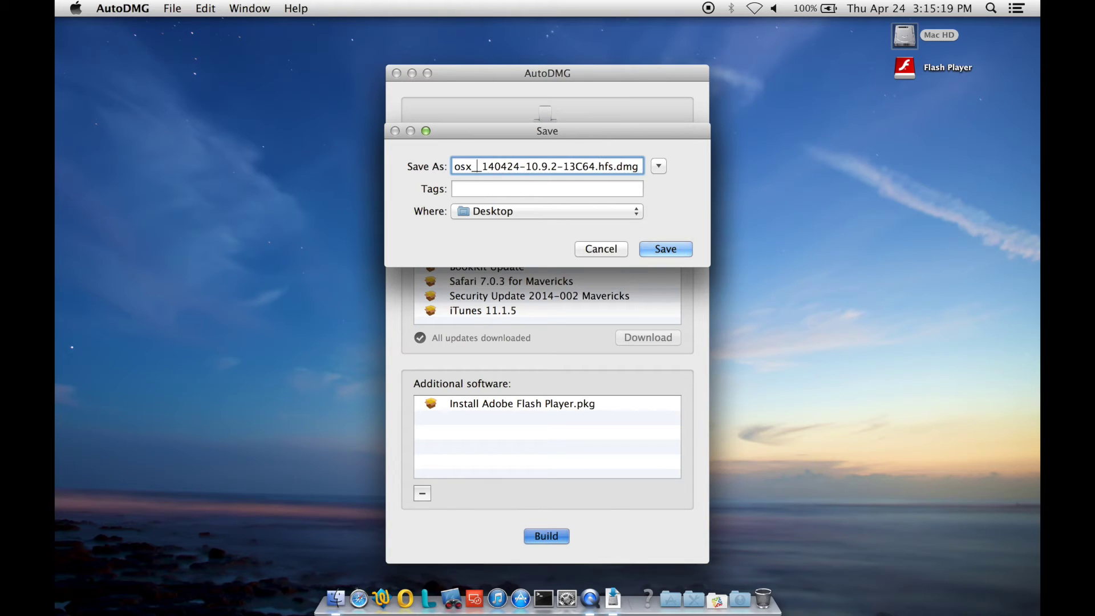
pyautogui.write('w')
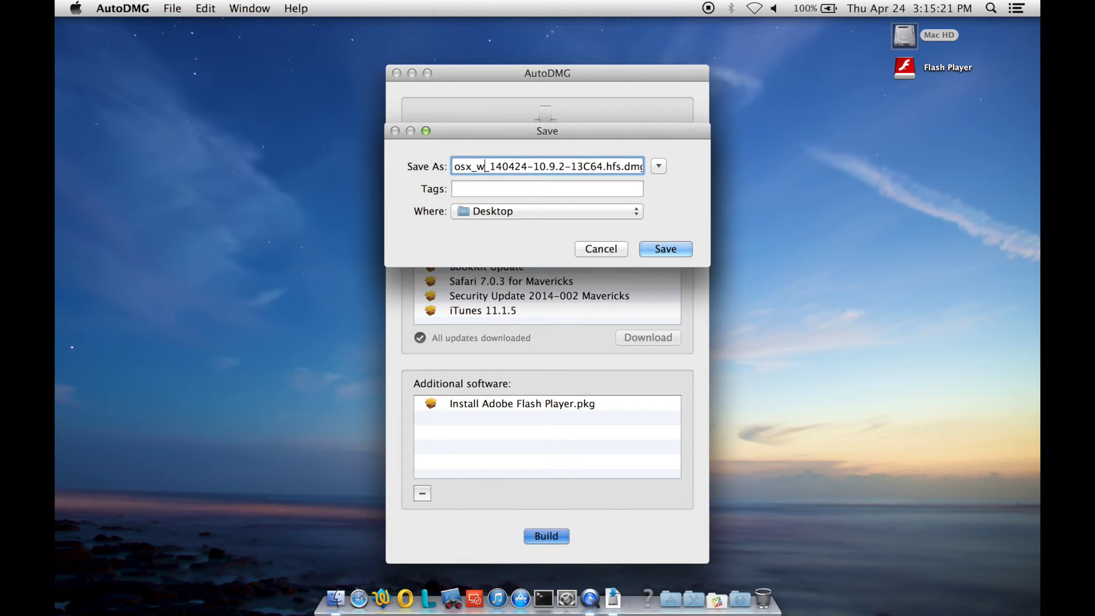
pyautogui.write('-flash')
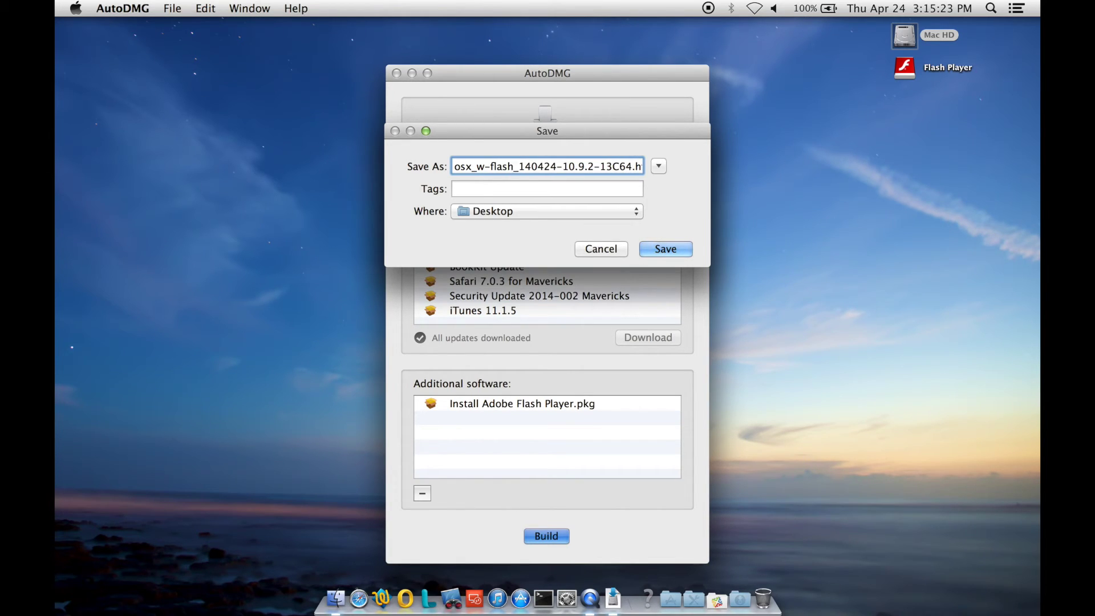
pyautogui.press('Return')
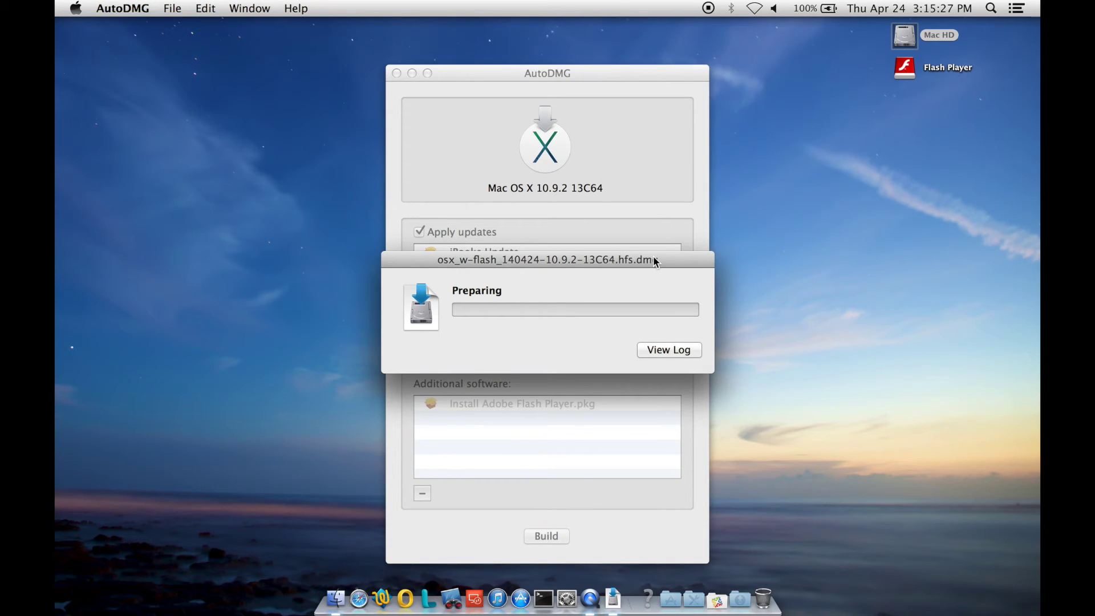
pyautogui.moveTo(655, 259)
pyautogui.mouseDown()
pyautogui.moveTo(692, 70)
pyautogui.moveTo(660, 41)
pyautogui.moveTo(975, 44)
pyautogui.moveTo(976, 34)
pyautogui.mouseUp()
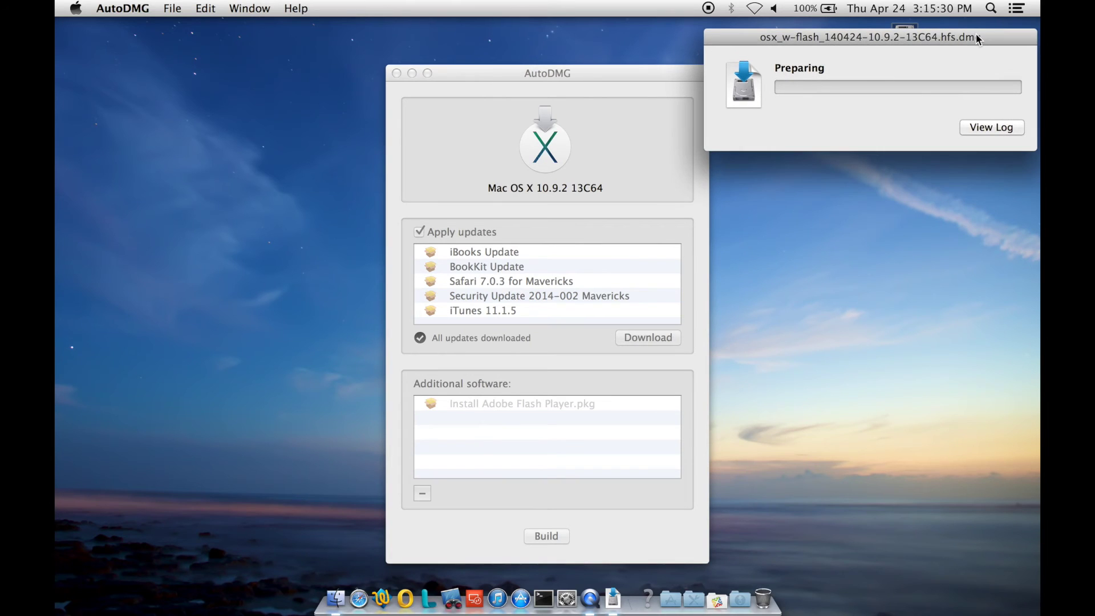
# Open the build log and enter the administrator password to authorise the build
pyautogui.click(980, 127)
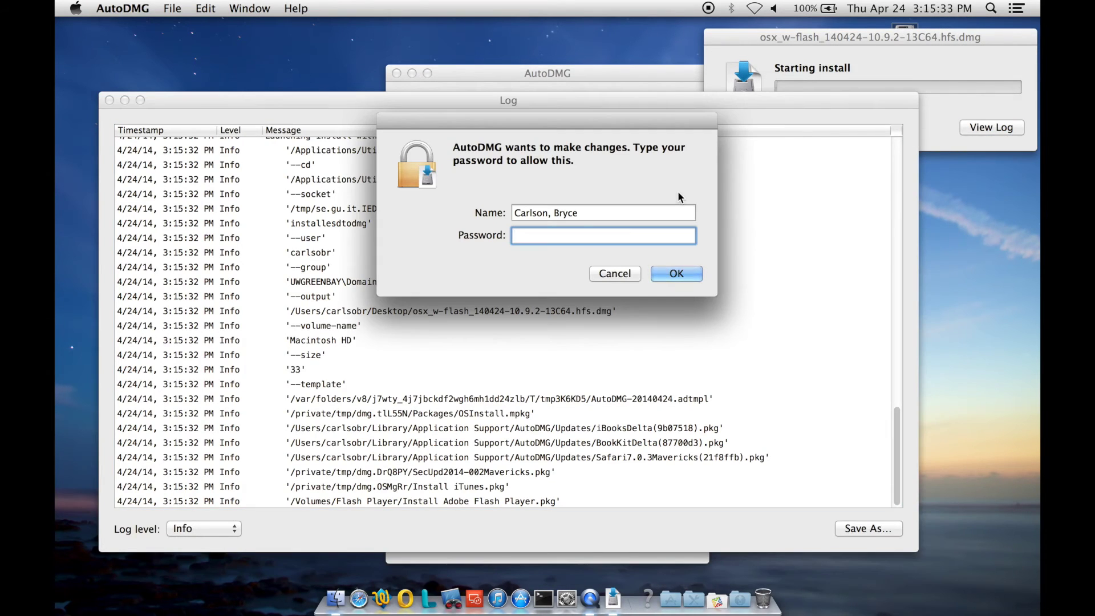
pyautogui.write('xxxxxxxxxxx')
pyautogui.press('Return')
pyautogui.click(776, 39)
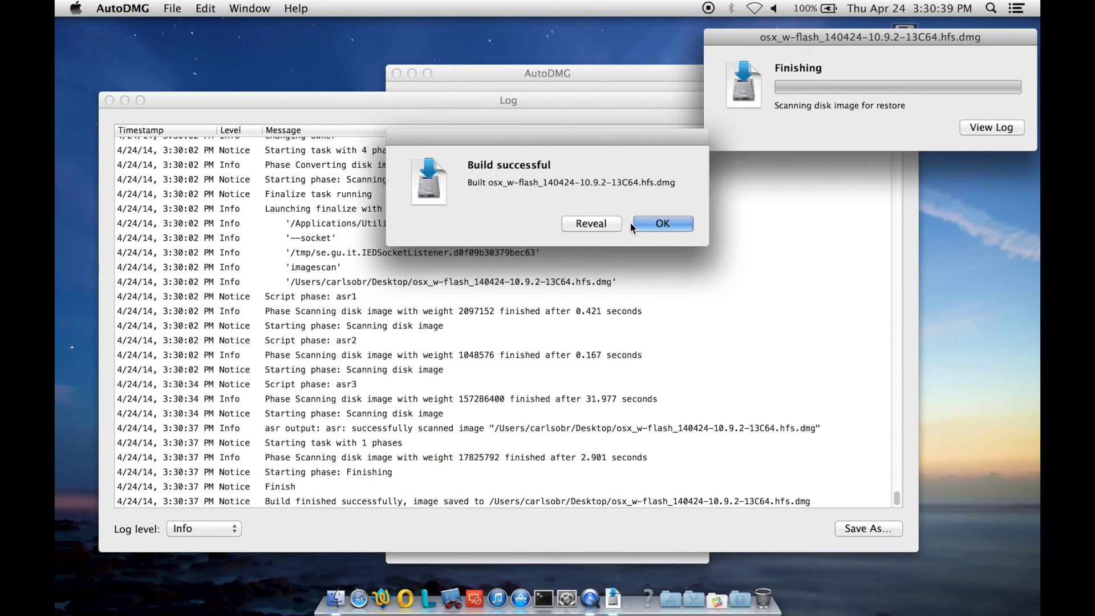
# Dismiss the Build successful message, close the log window, and quit AutoDMG
pyautogui.click(684, 226)
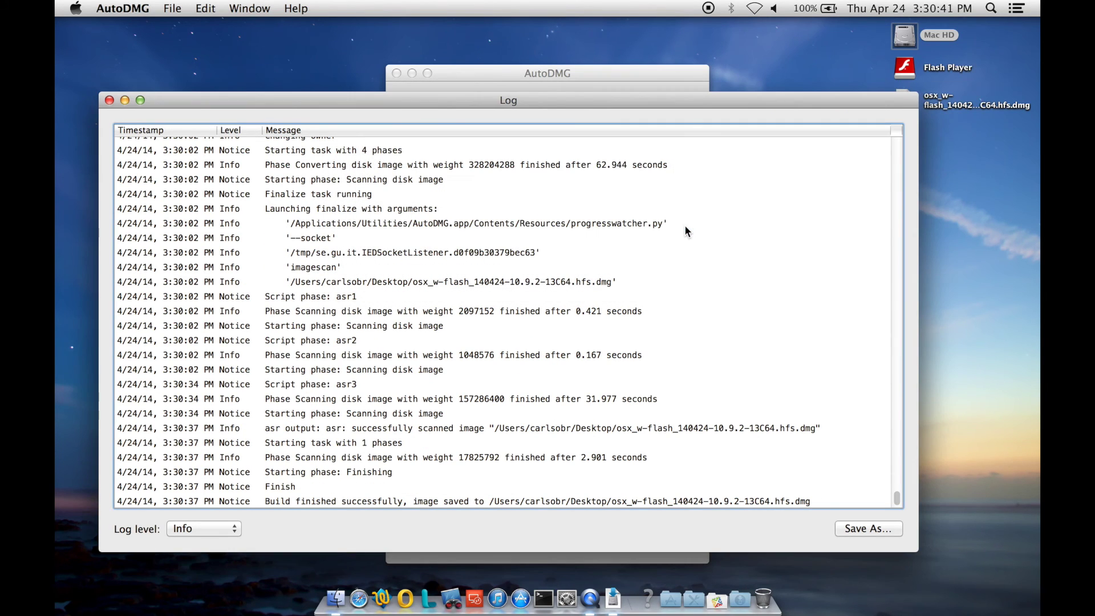
pyautogui.click(110, 101)
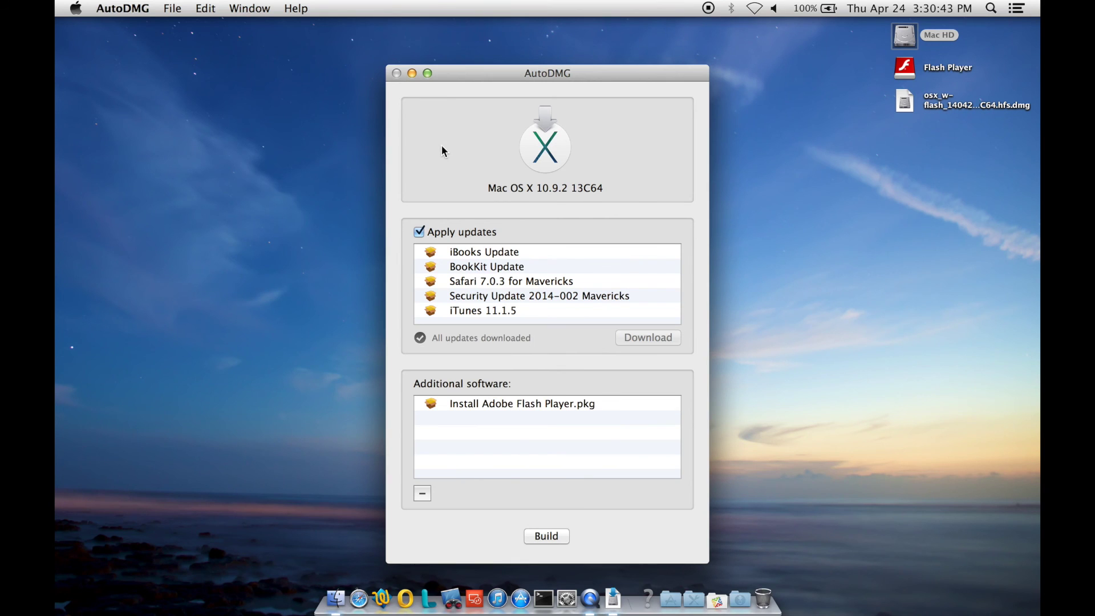
pyautogui.click(121, 7)
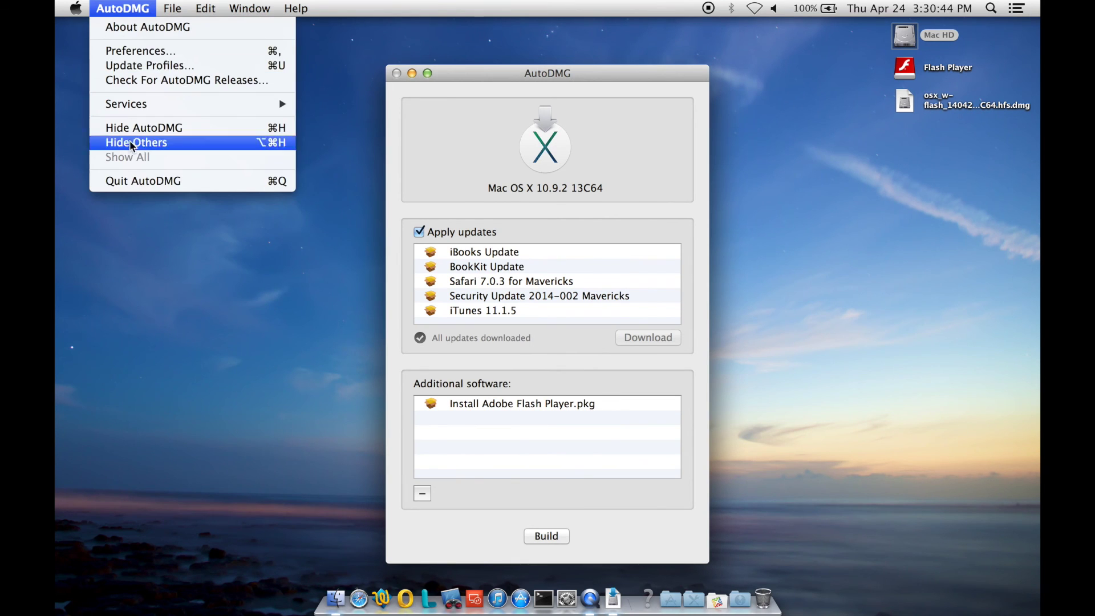
pyautogui.click(125, 181)
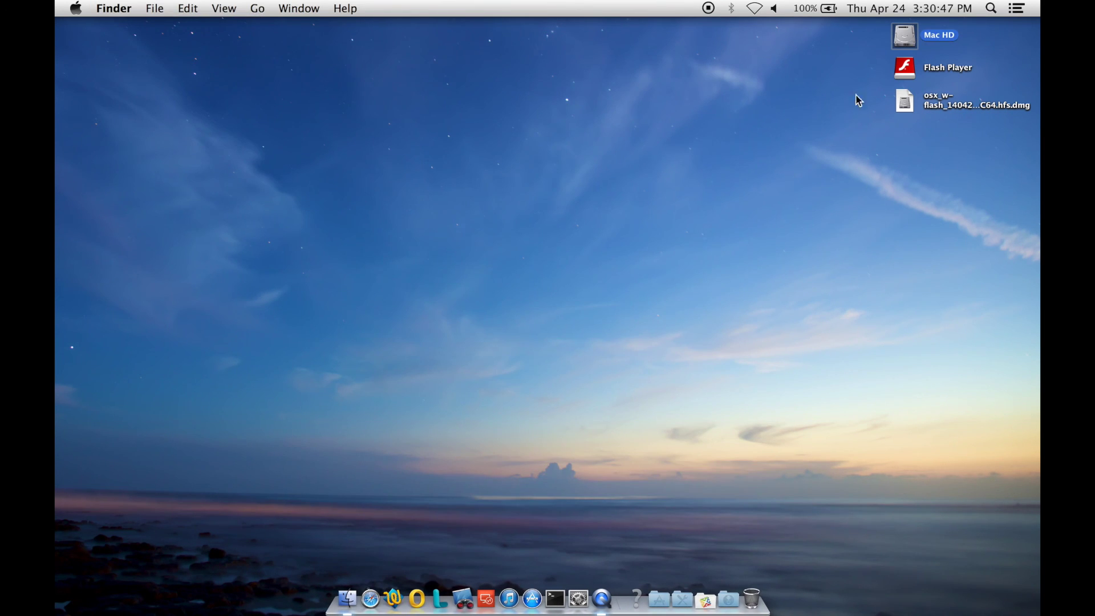
# Eject the Flash Player volume and select the new disk image on the desktop
pyautogui.rightClick(910, 80)
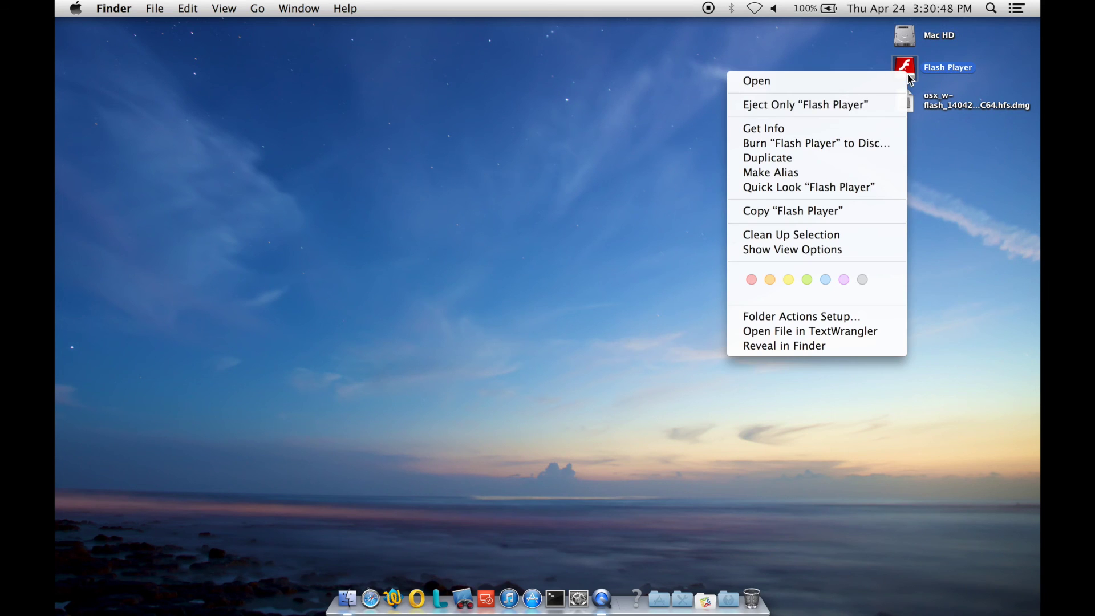
pyautogui.click(887, 112)
pyautogui.click(907, 105)
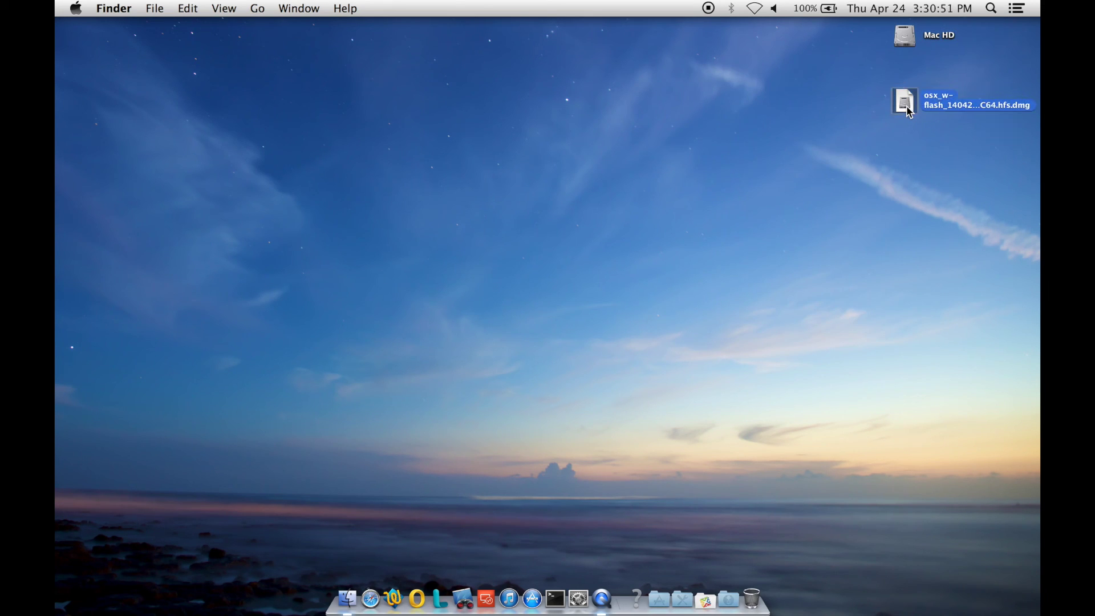